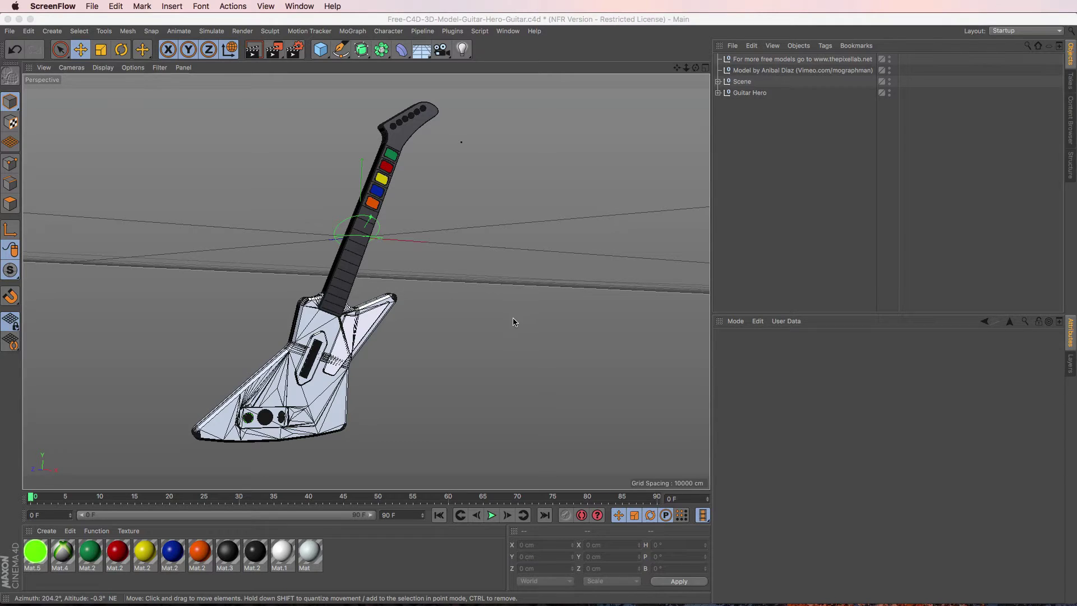
Delete the two credit null objects and the Scene group, keeping only the Guitar Hero group
left_click(747, 60)
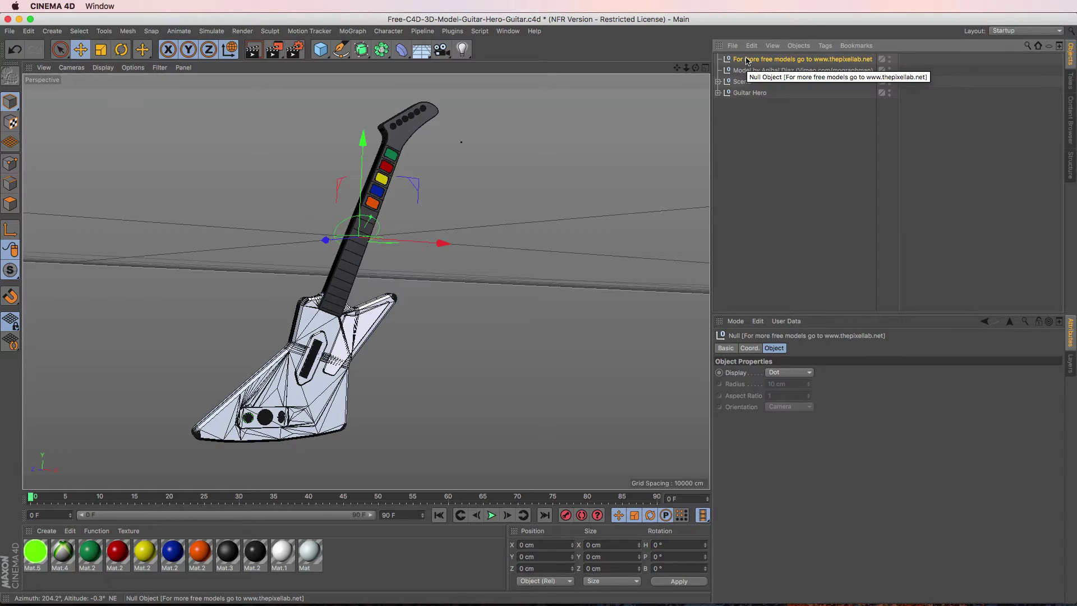
key("Delete")
left_click(775, 60)
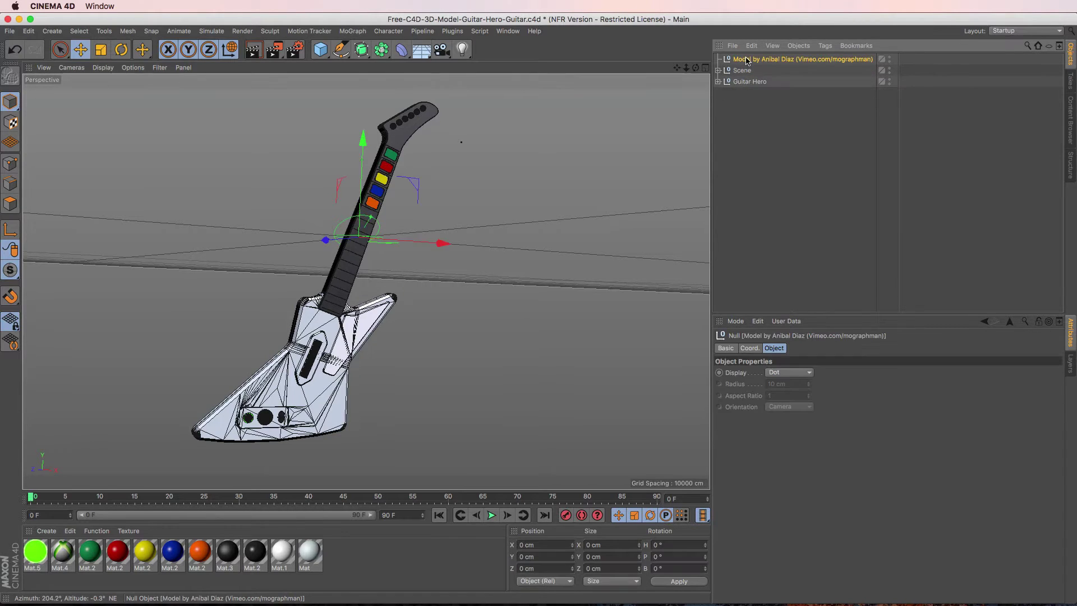
key("Delete")
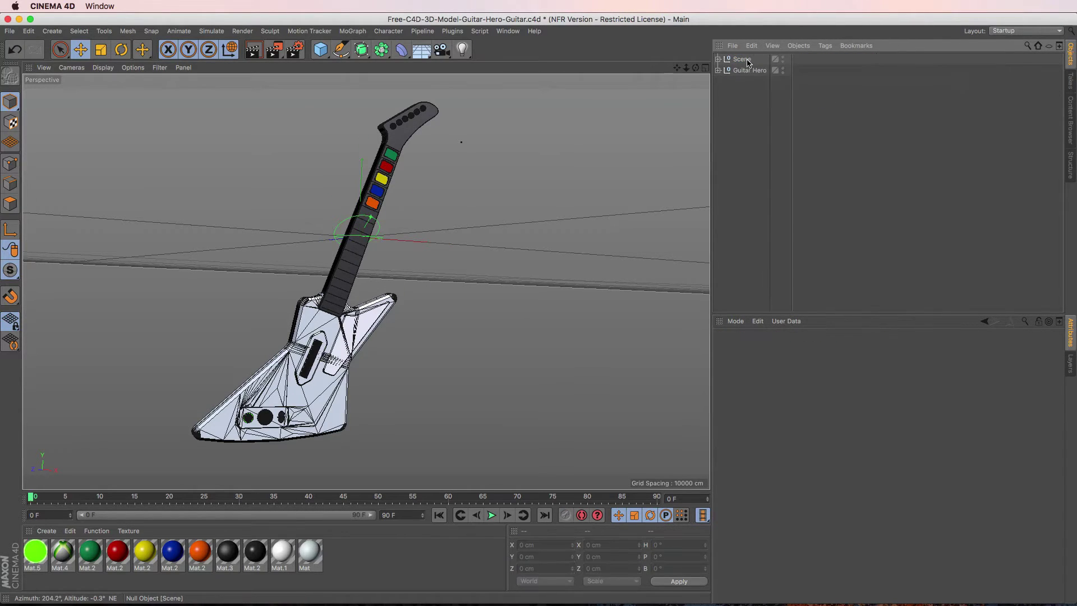
left_click(742, 59)
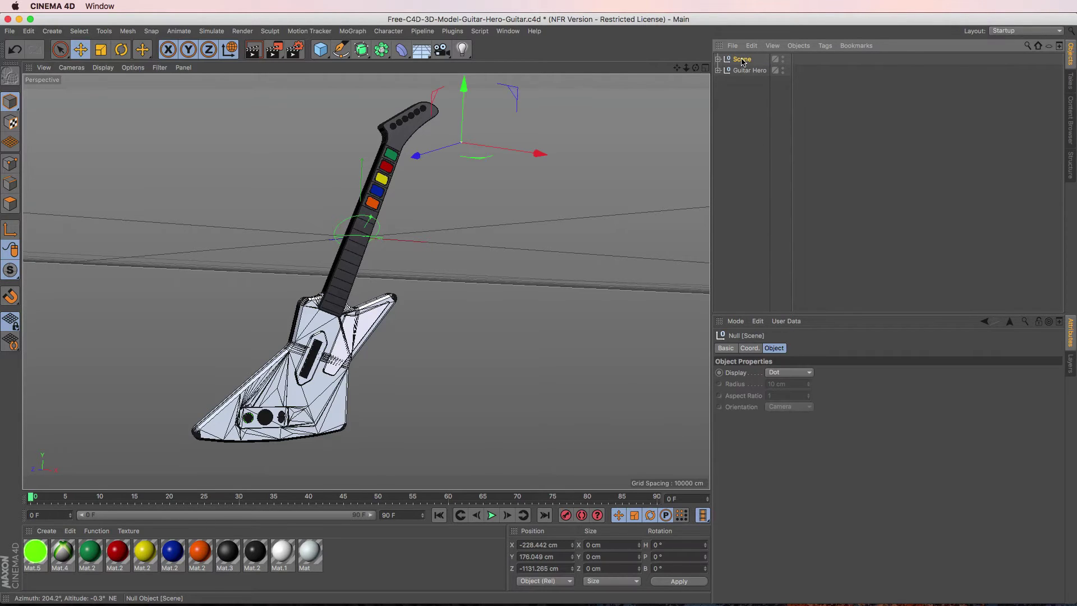
key("Delete")
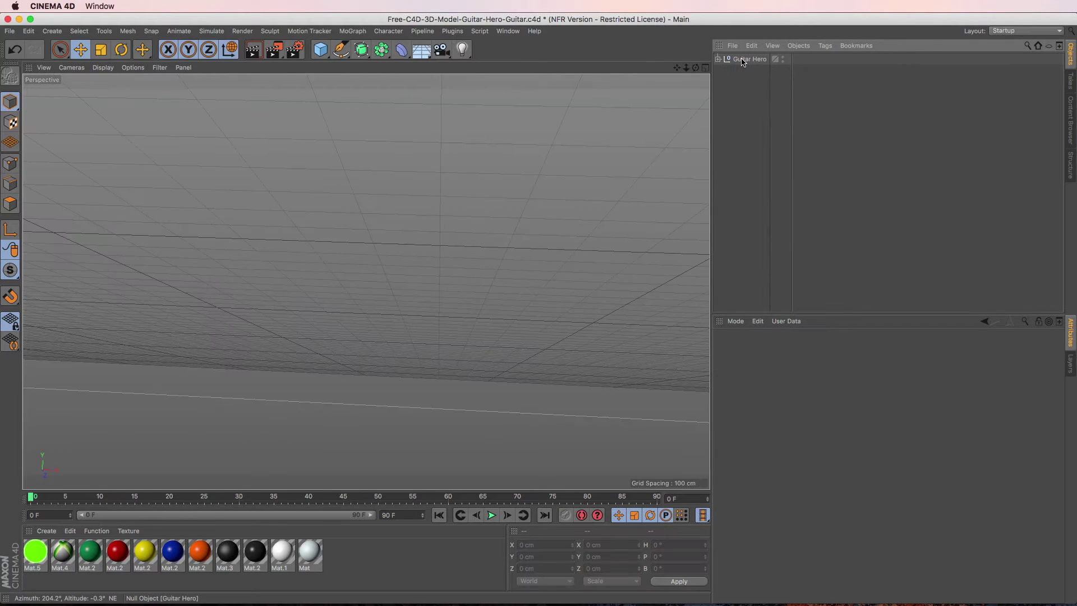
Bake the Guitar Hero group to a single 2048 x 2048 JPEG texture in the tutorial folder
left_click(44, 67)
left_click(59, 128)
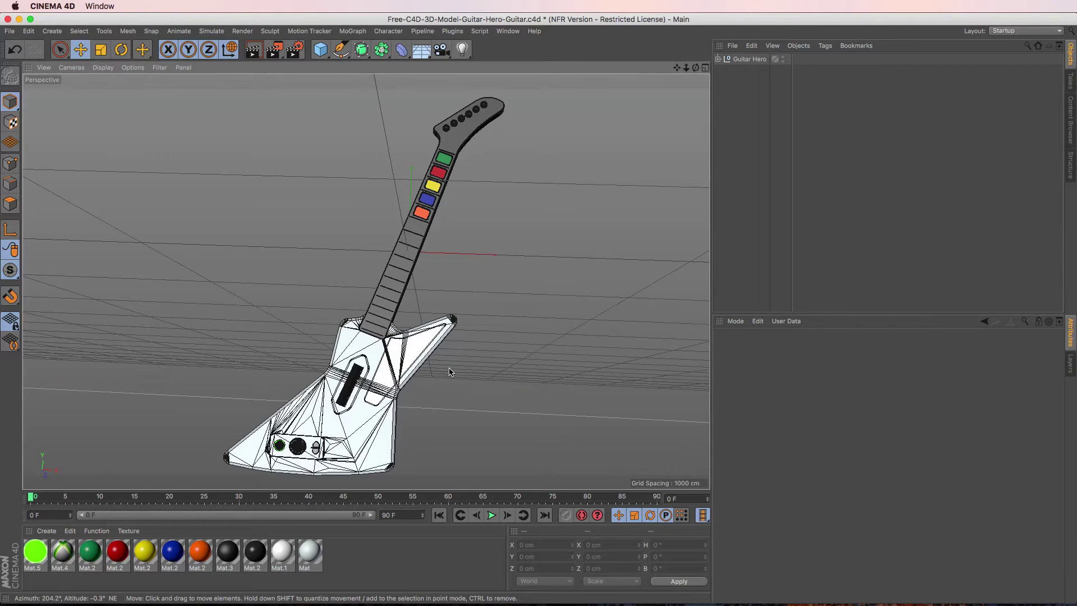
left_click(750, 59)
left_click(798, 46)
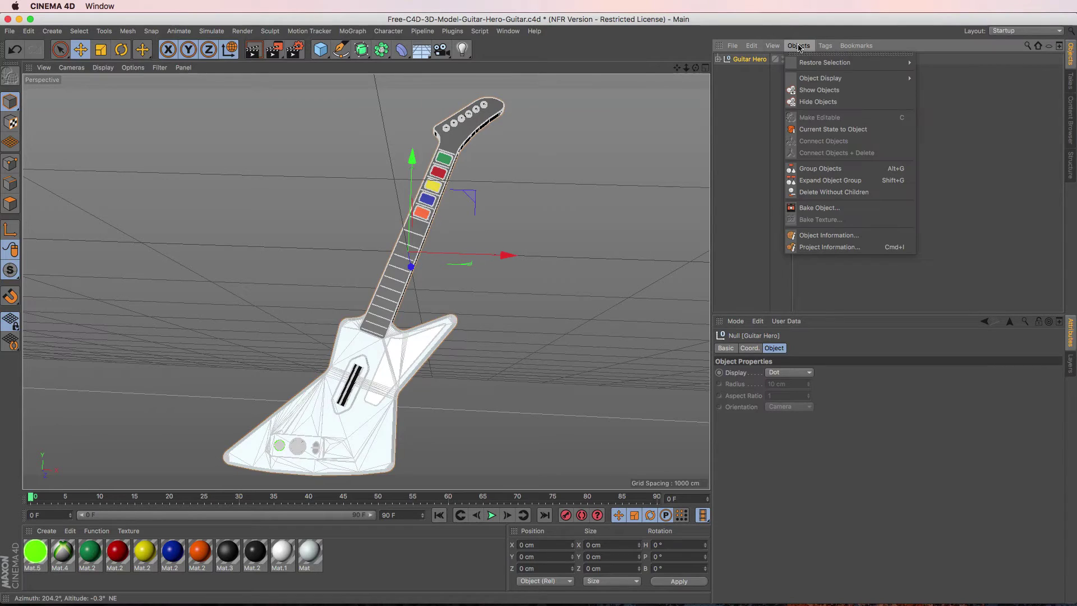
left_click(815, 208)
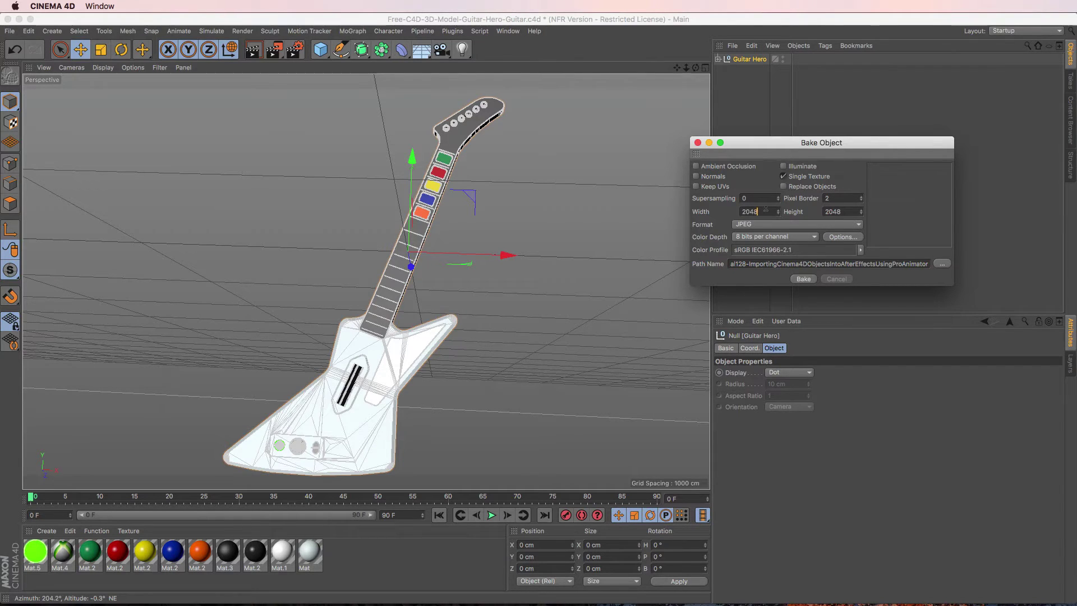
left_click_drag(766, 209, 711, 214)
type("512")
type("20")
left_click(784, 225)
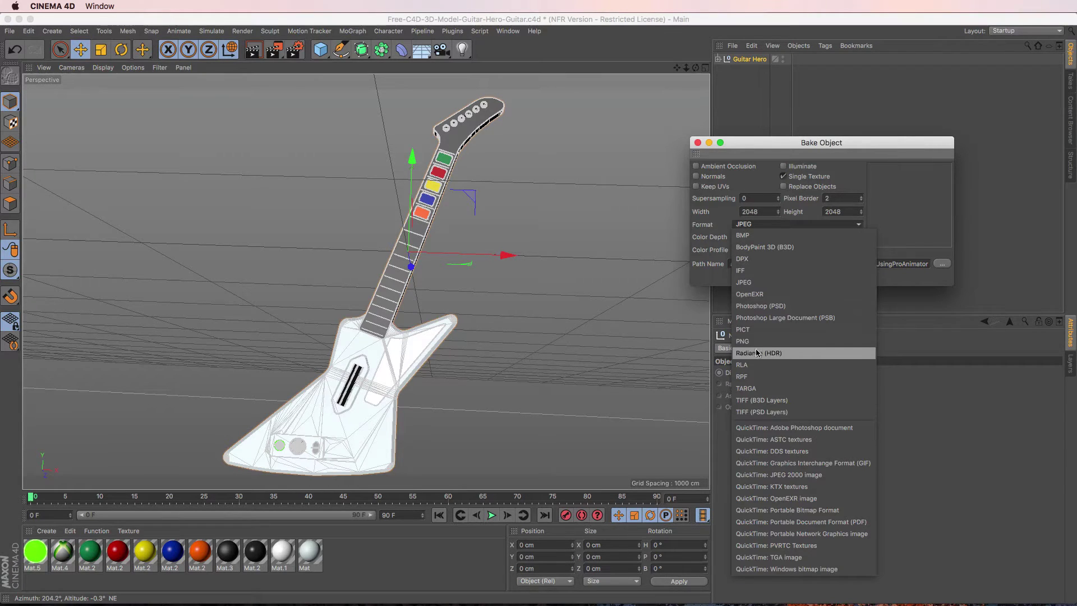
left_click(765, 283)
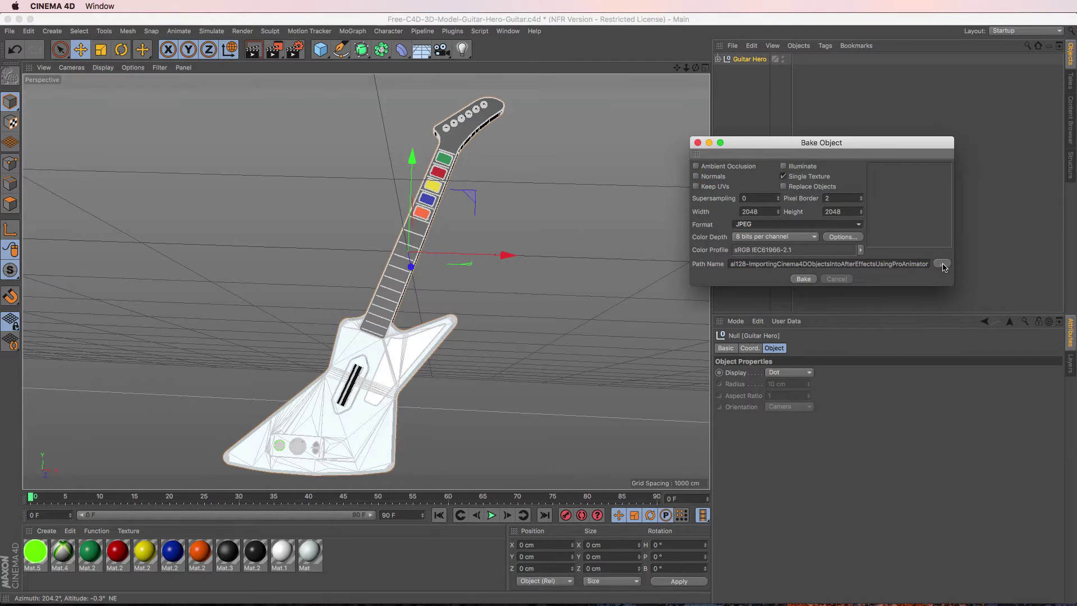
left_click(802, 279)
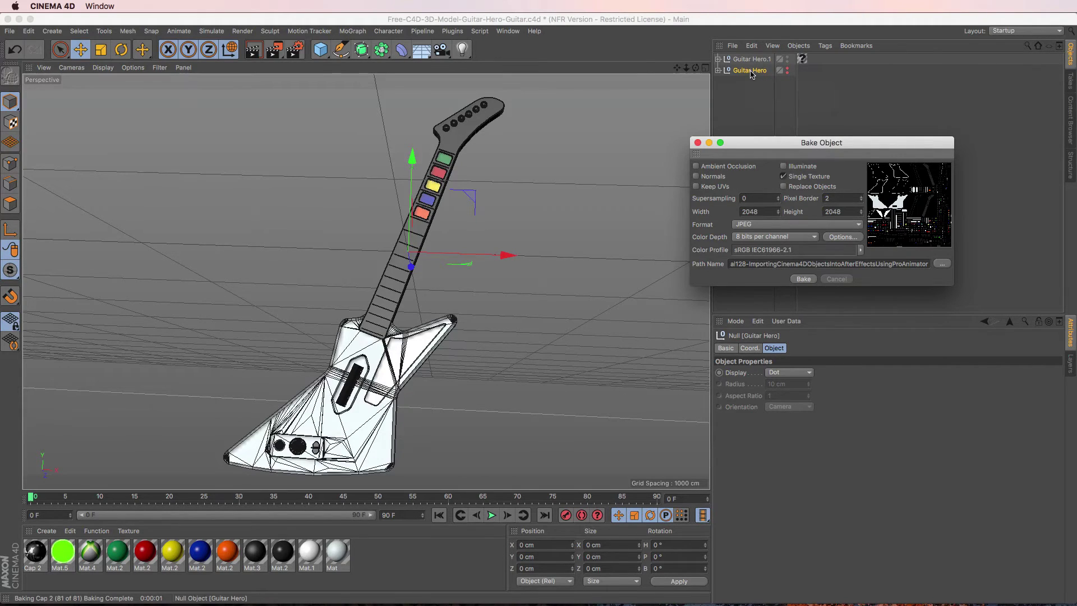
Delete the original Guitar Hero group and select its baked copy, Guitar Hero.1
left_click(751, 72)
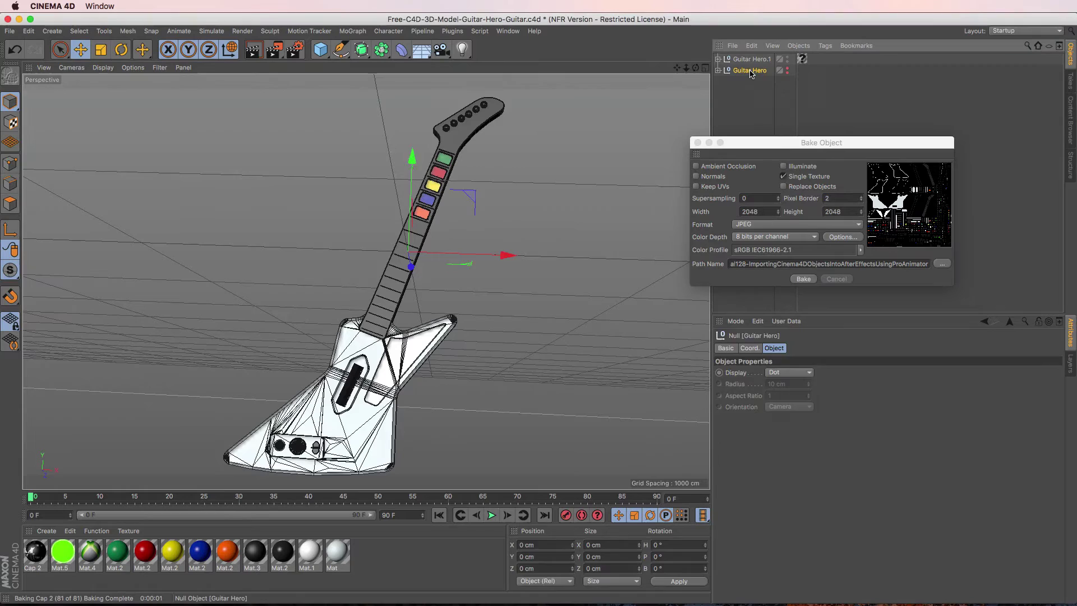
key("Delete")
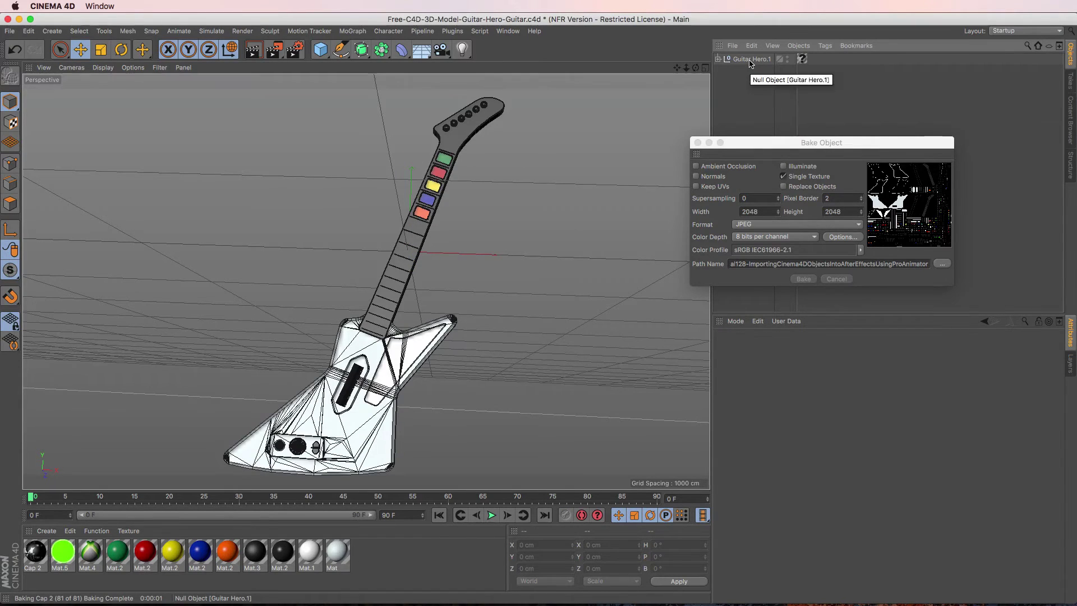
left_click(750, 61)
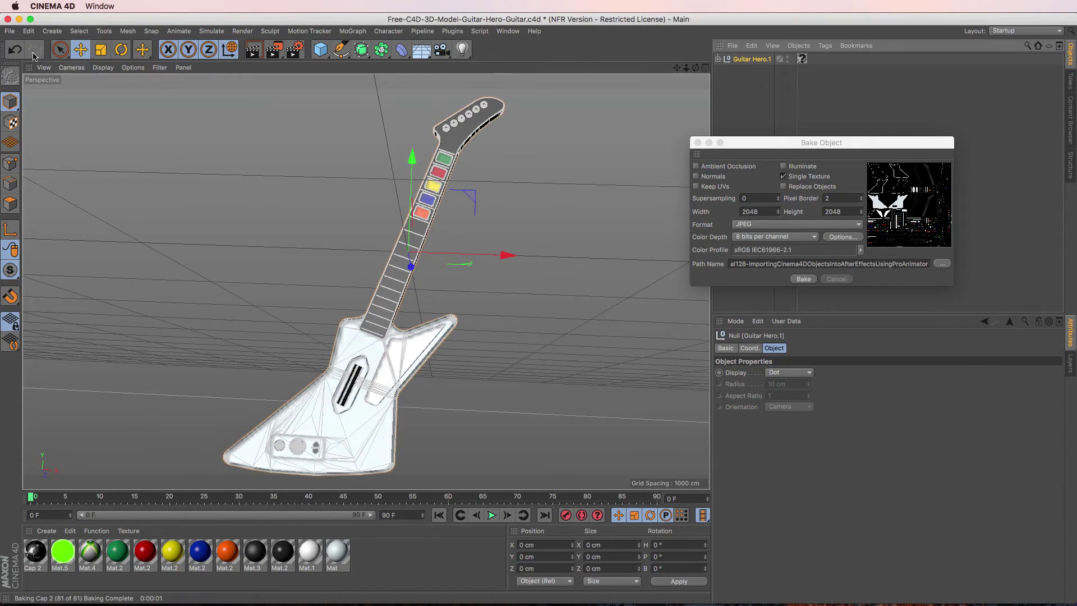
Export the baked guitar as Wavefront OBJ with the material option No Material, replacing the existing Free-C4D-3D-Model-Guitar-Hero-Guitar.obj
left_click(10, 30)
mouse_move(52, 244)
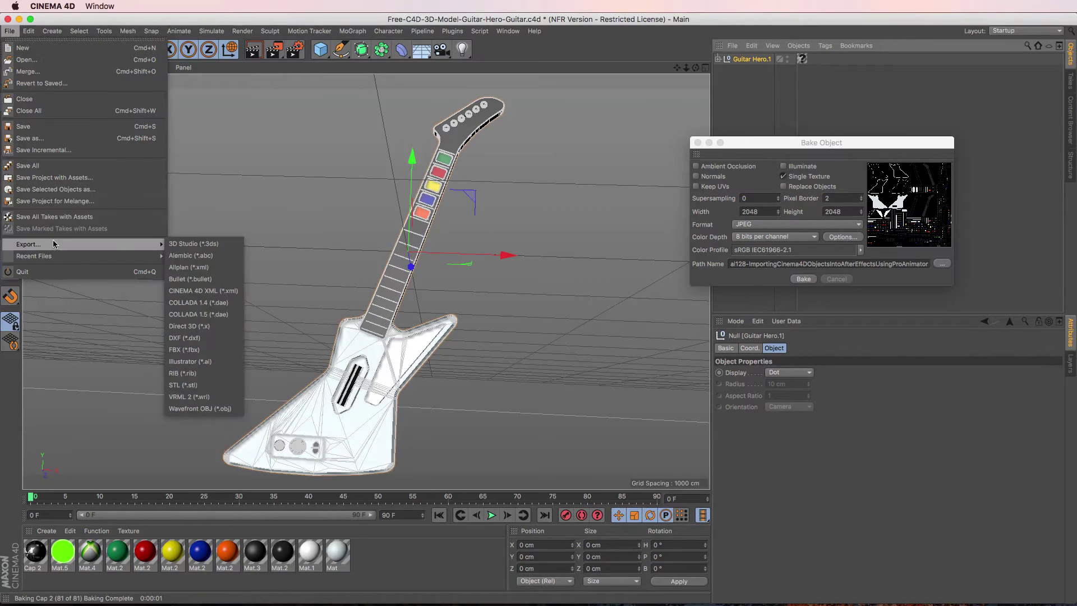
left_click(218, 409)
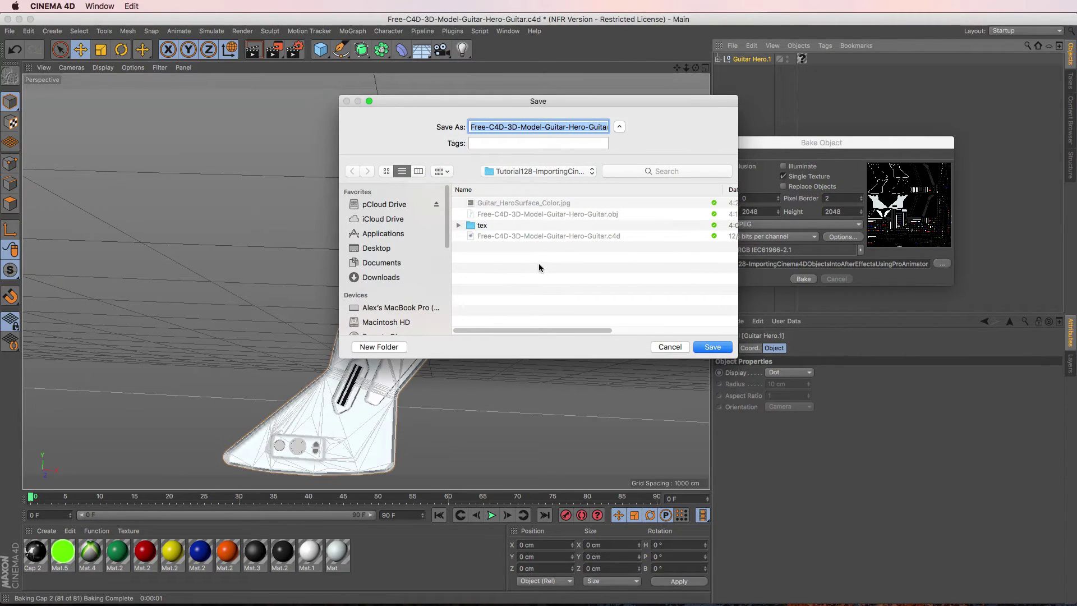
left_click(708, 349)
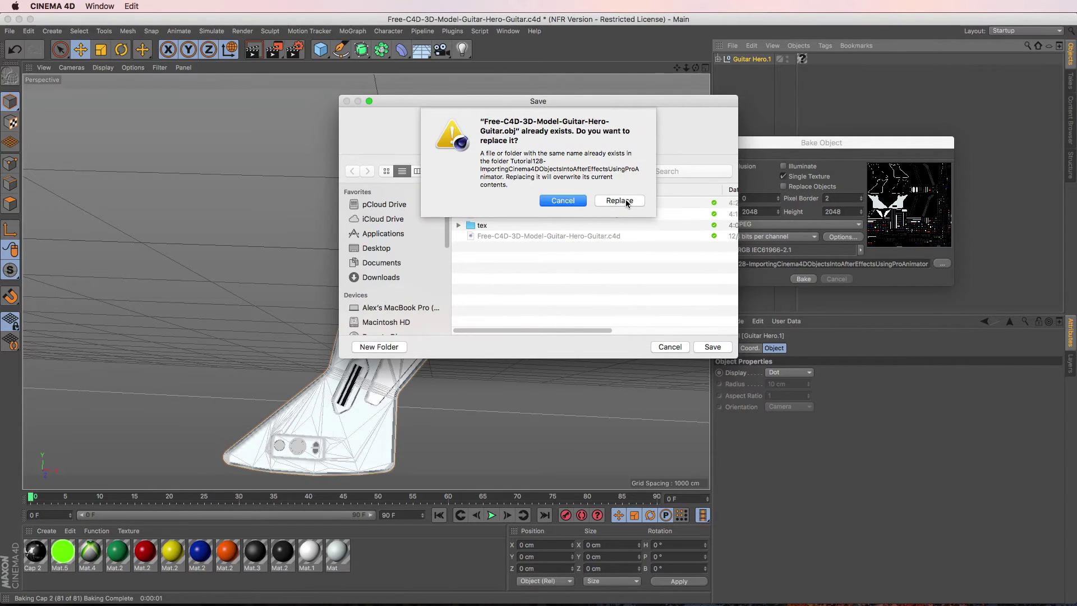
left_click(627, 202)
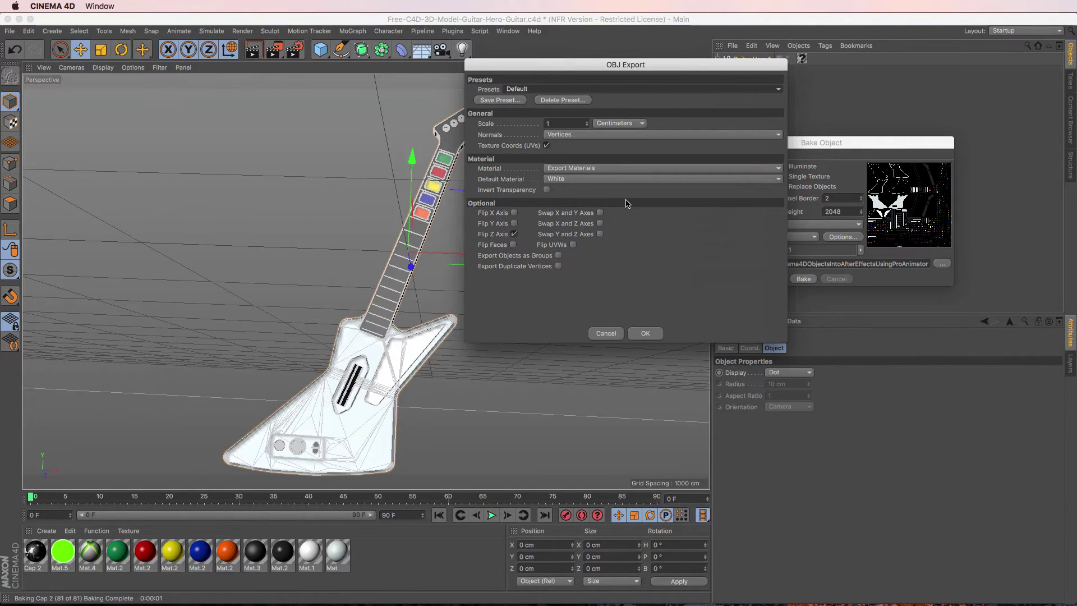
left_click(586, 169)
left_click(584, 180)
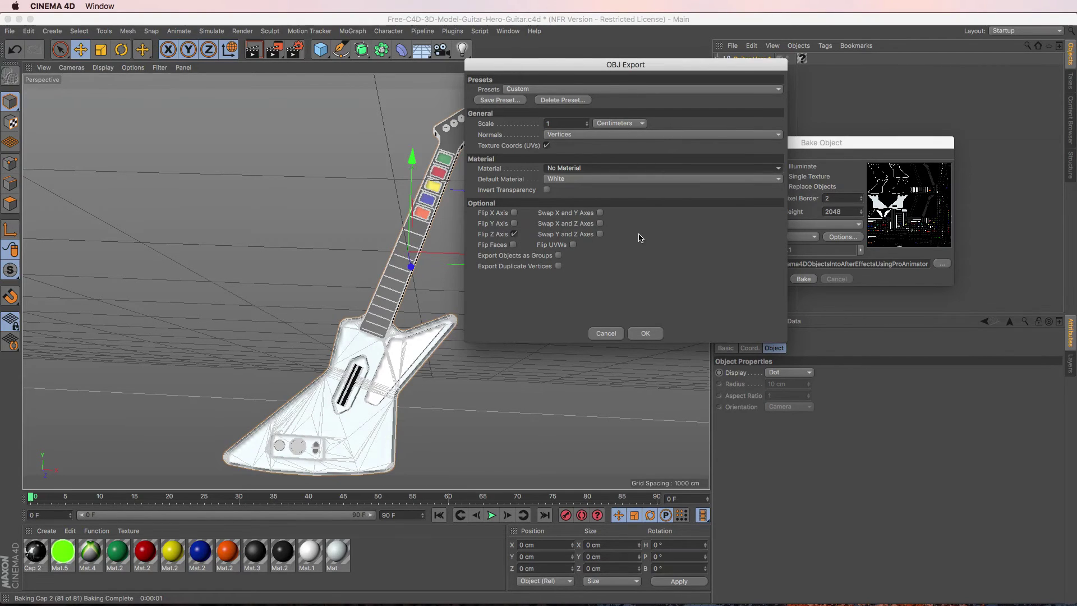
left_click(647, 334)
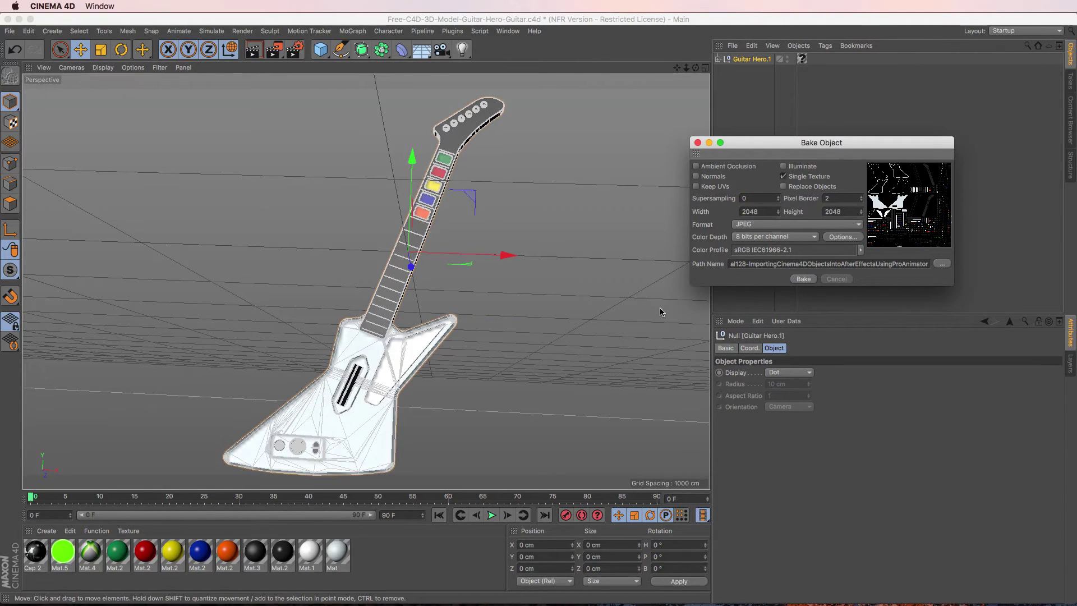
Switch to After Effects and open the ProAnimator set-up window for the ProAnimator layer in Guitar Scene
key("super+Tab")
key("super+Tab")
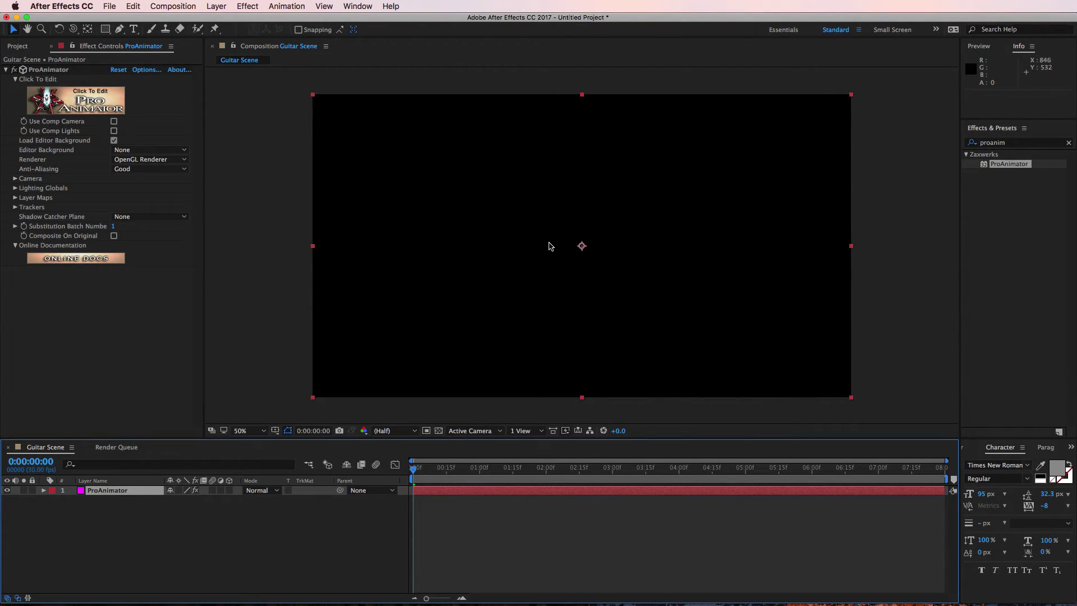
left_click(107, 103)
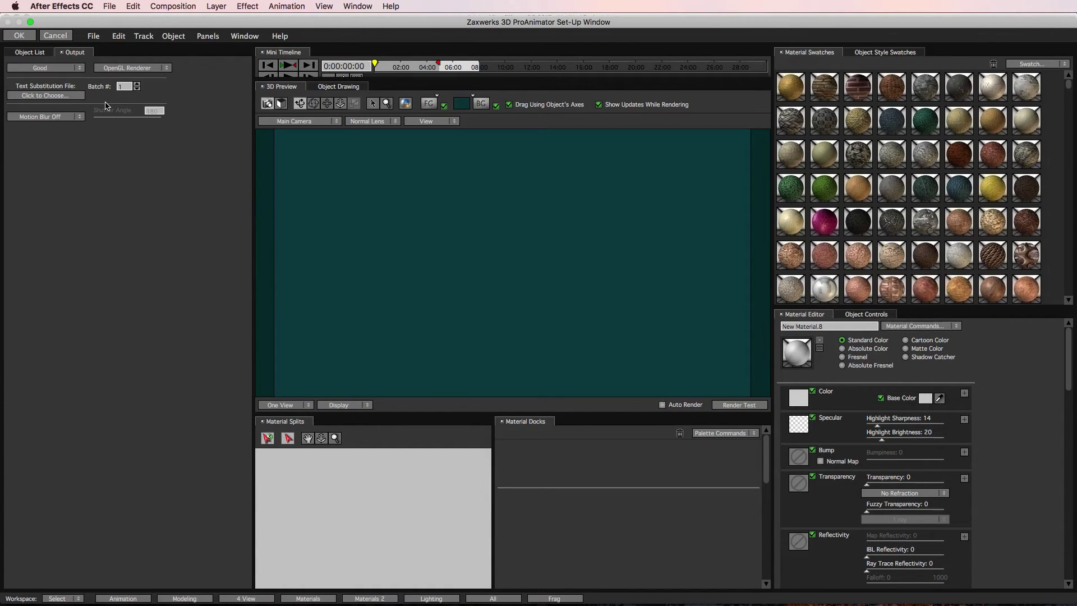
Import the 3D object Free-C4D-3D-Model-Guitar-Hero-Guitar.obj and fit the whole guitar in the main camera view
left_click(169, 37)
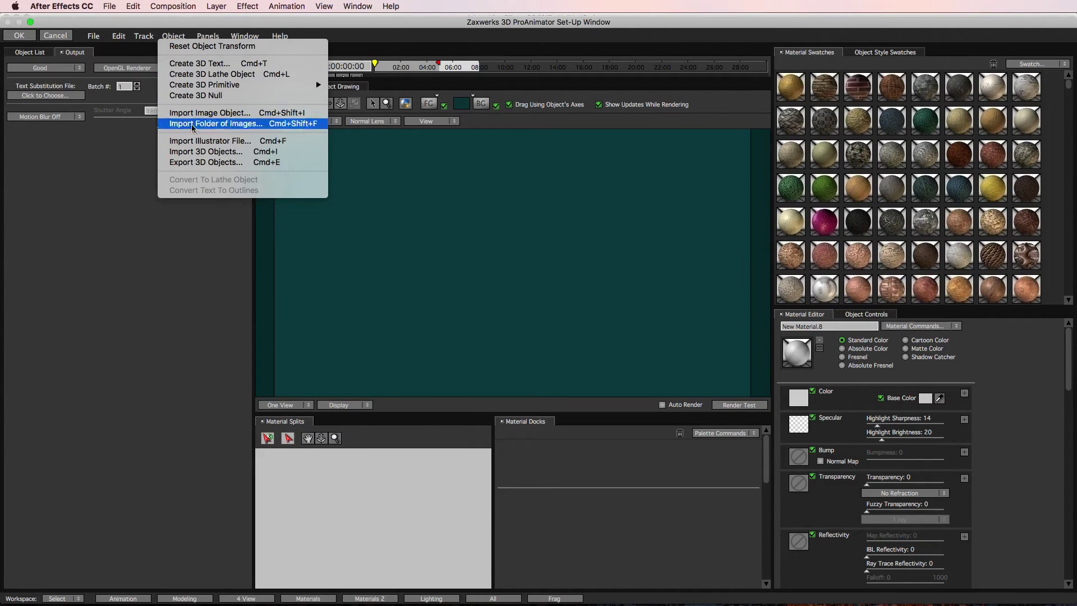
left_click(200, 153)
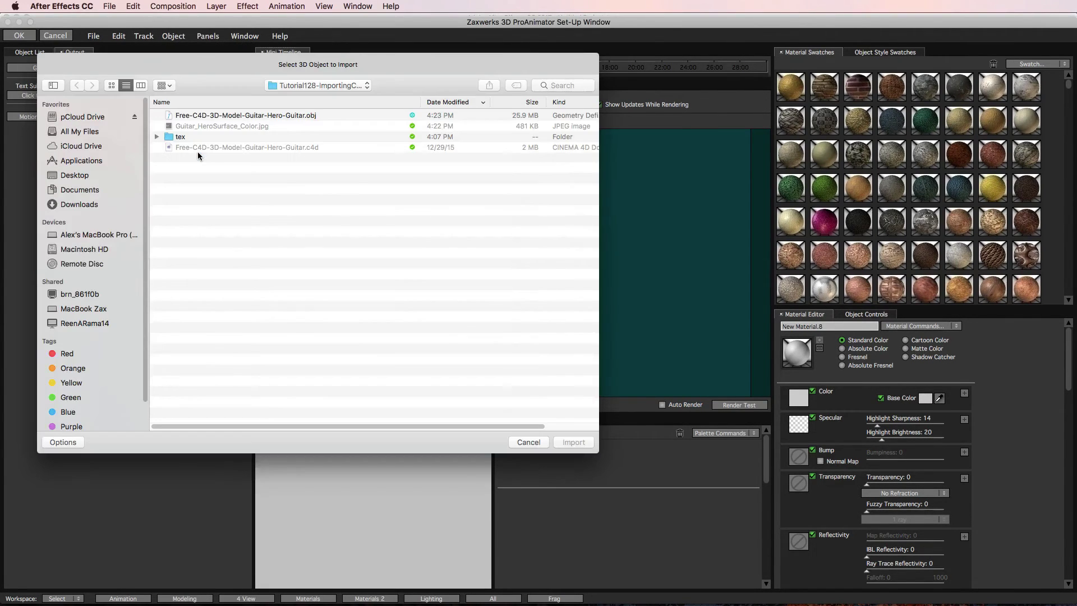
left_click(203, 117)
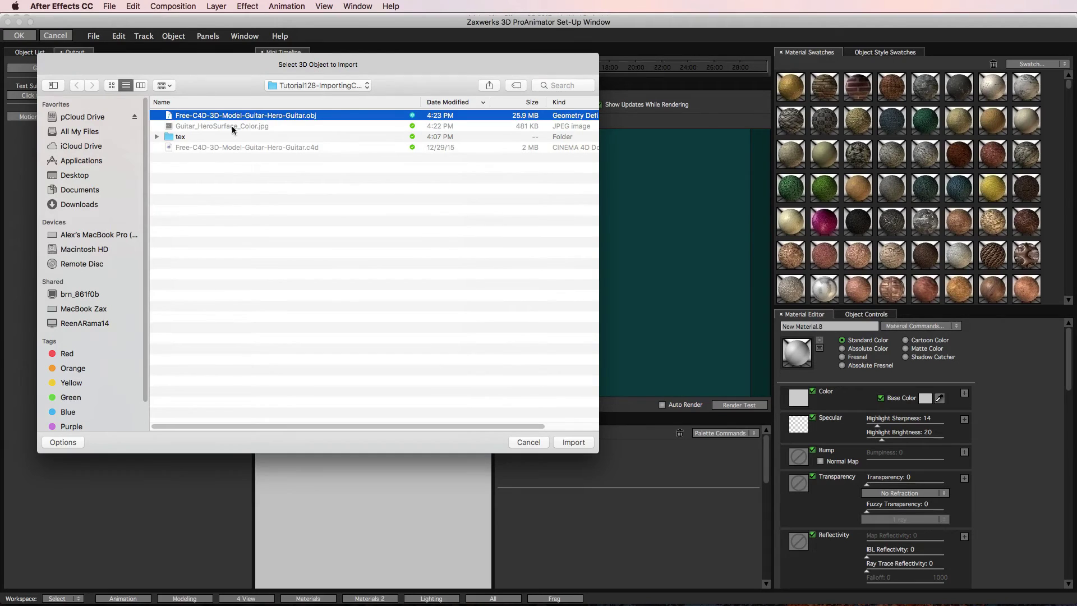
left_click(565, 442)
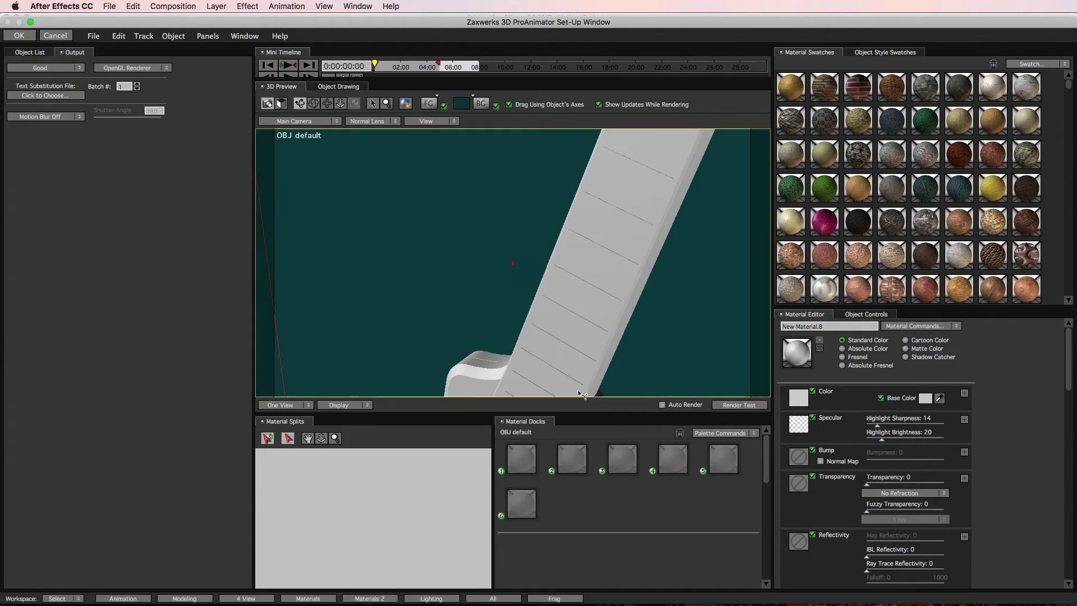
left_click(447, 121)
left_click(436, 132)
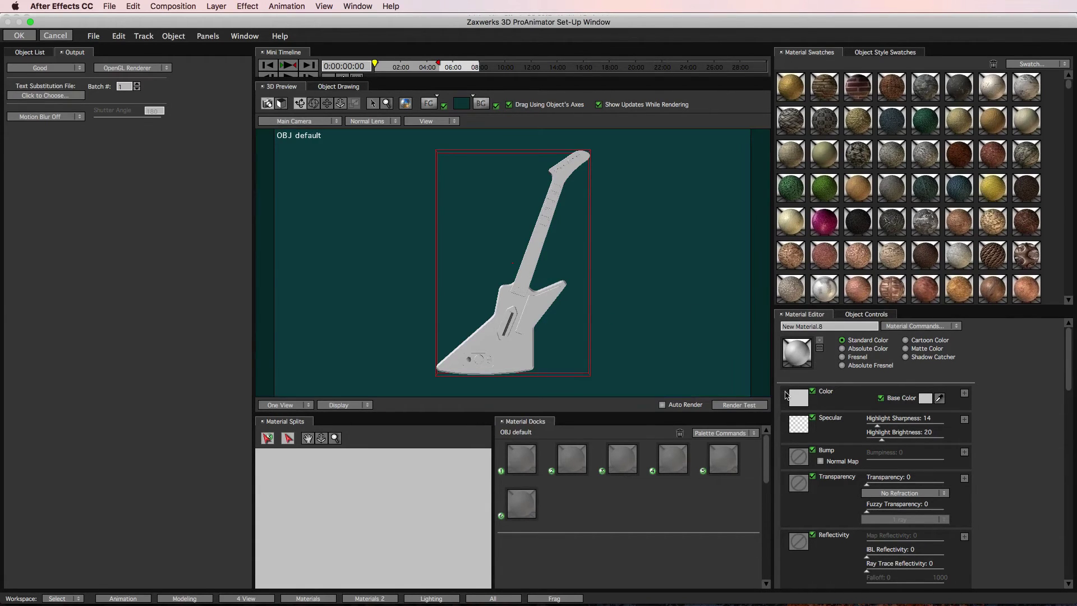
Load Guitar_HeroSurface_Color.jpg as the material's color image and apply the material to the guitar
left_click(799, 399)
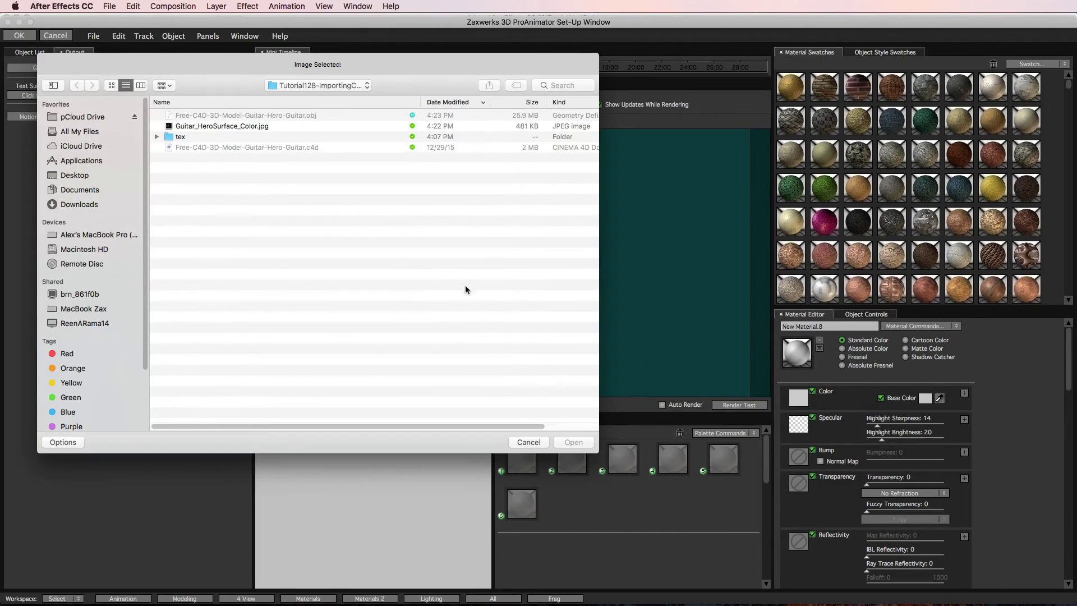
left_click(232, 127)
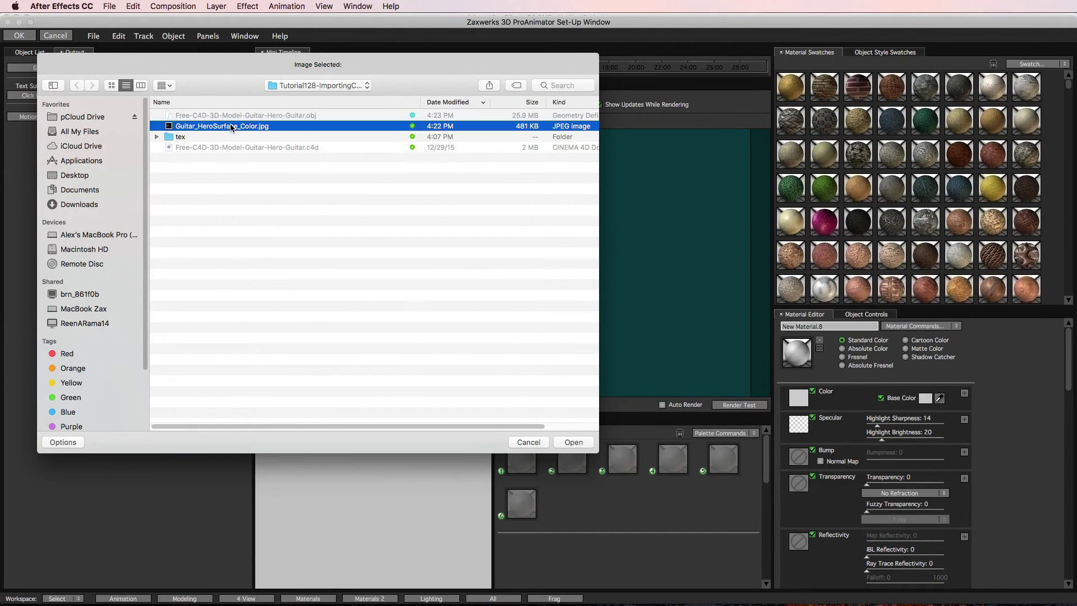
key("Down")
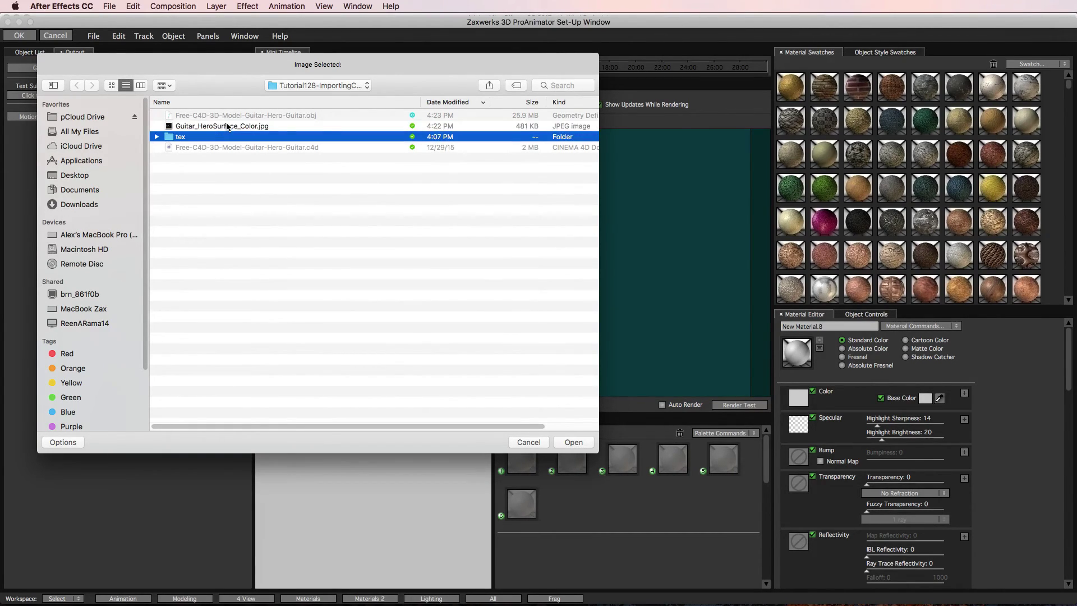
key("Up")
key("space")
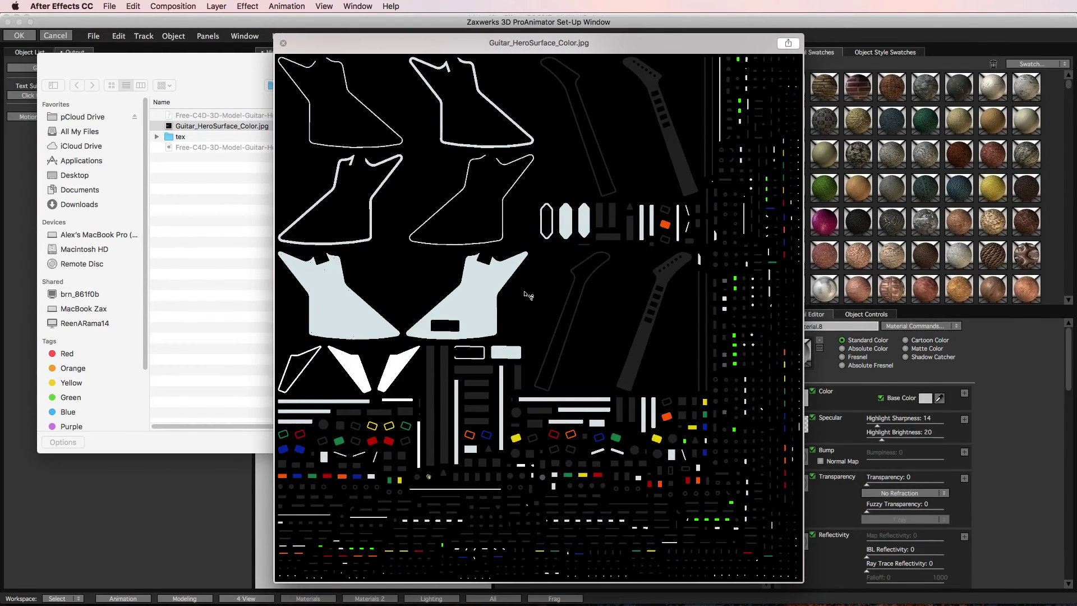
key("space")
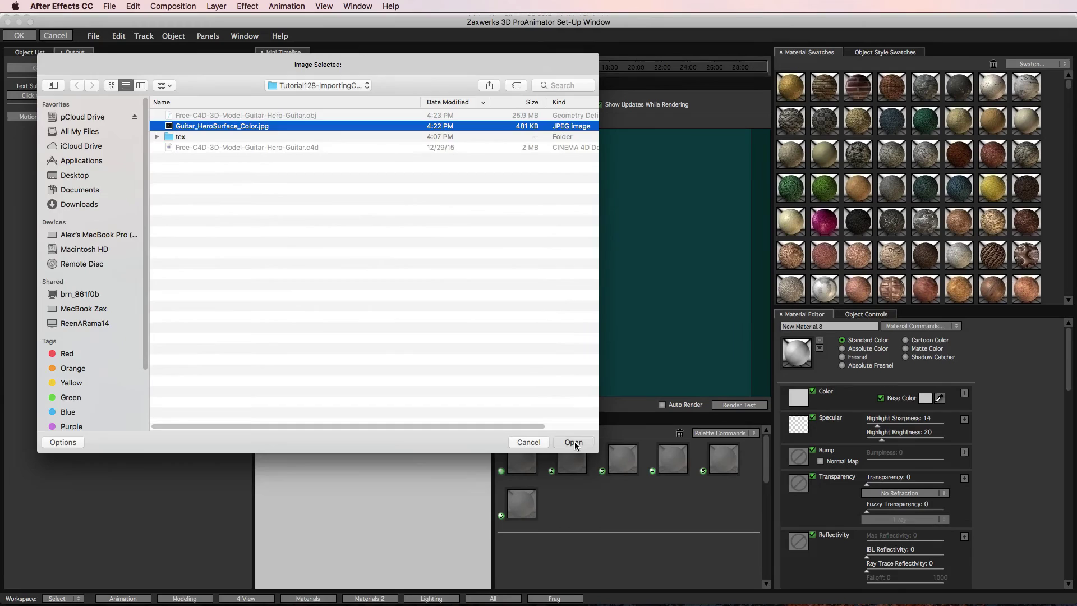
left_click(573, 442)
left_click_drag(794, 359, 518, 312)
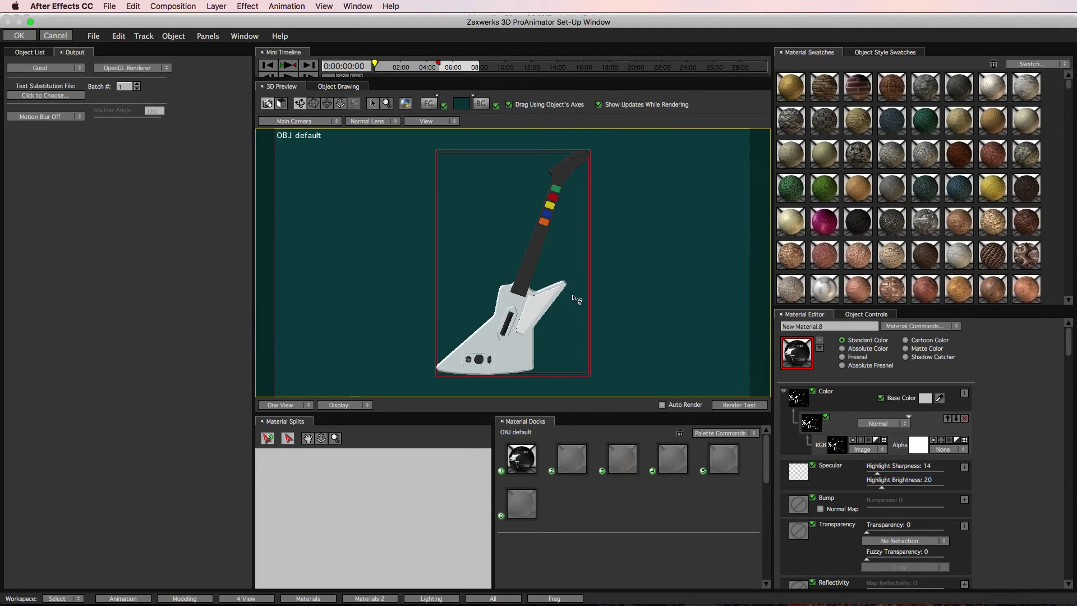
Rotate the guitar to a slight angle in the preview and accept the ProAnimator set-up
left_click_drag(606, 306, 577, 294)
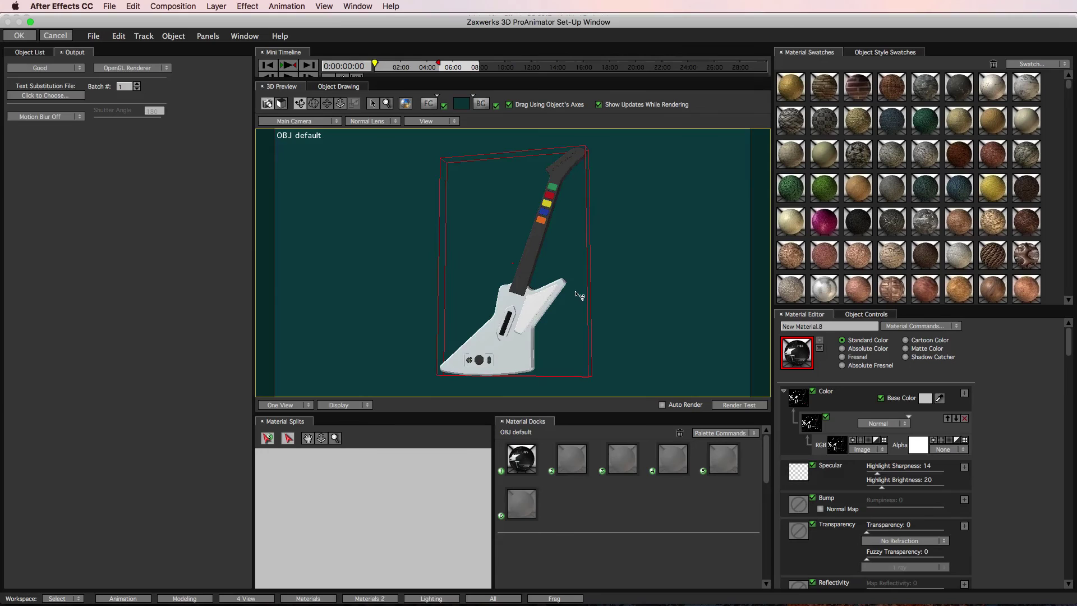
left_click(20, 36)
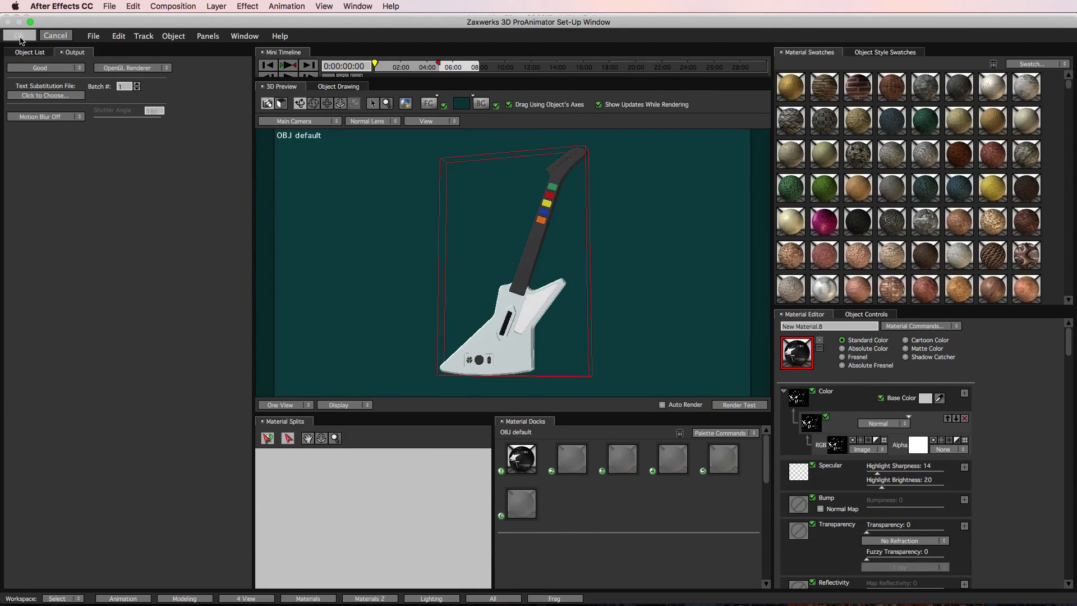